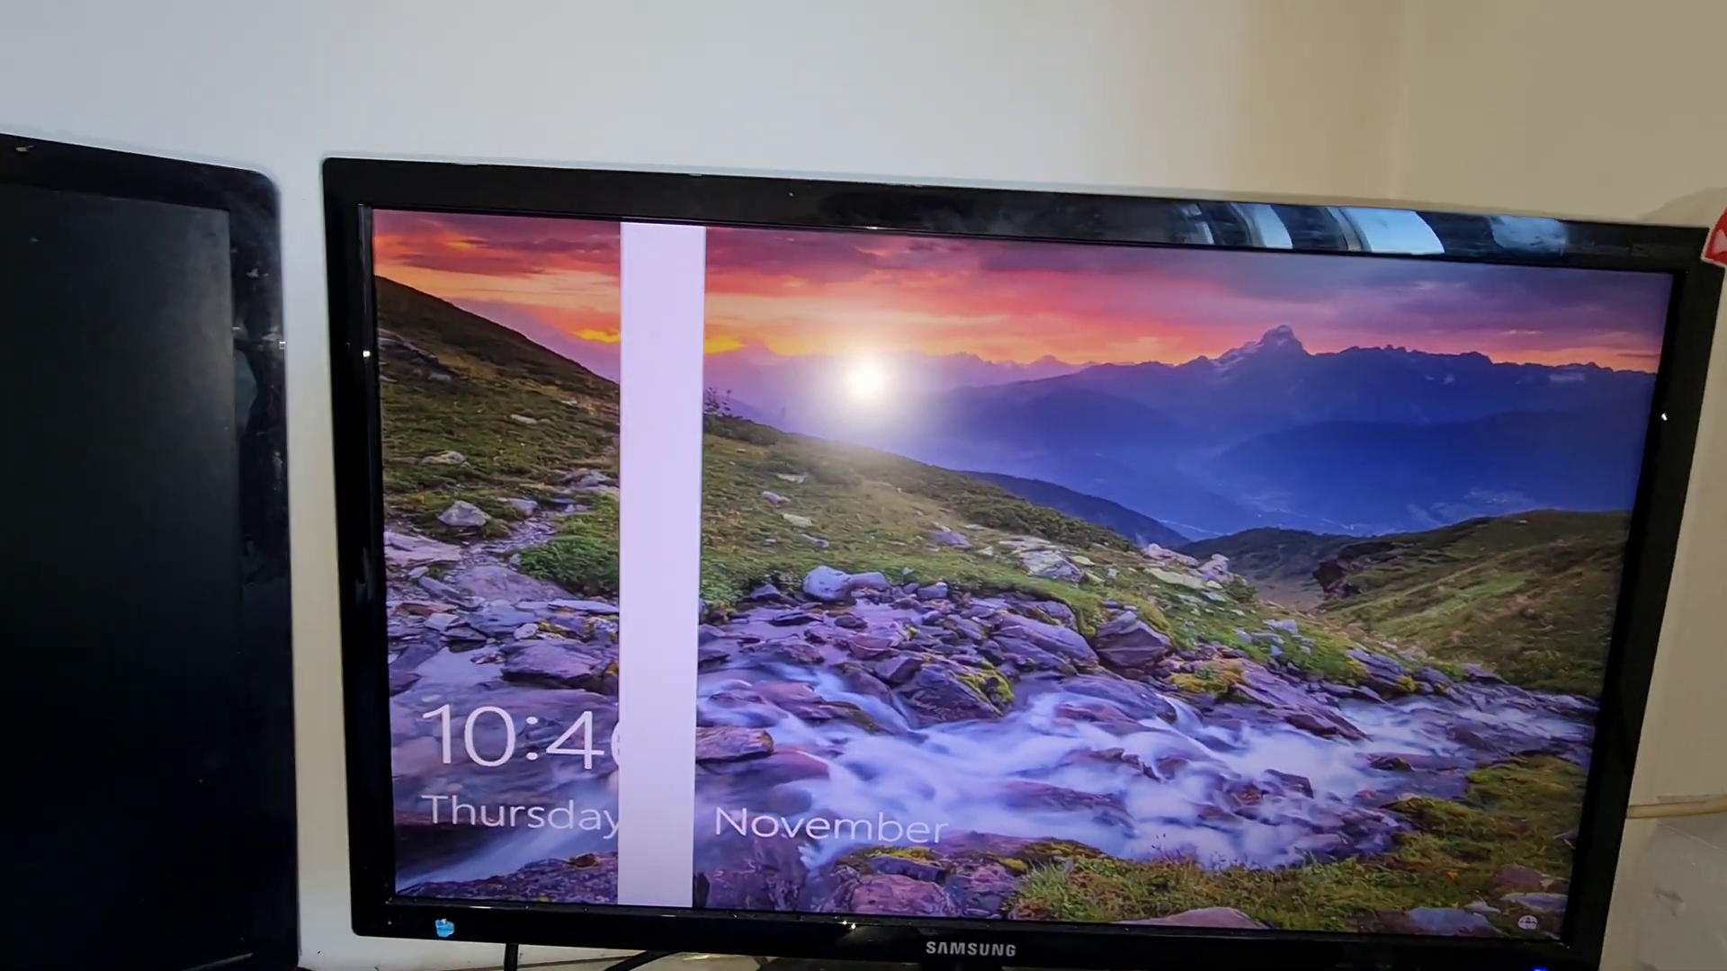
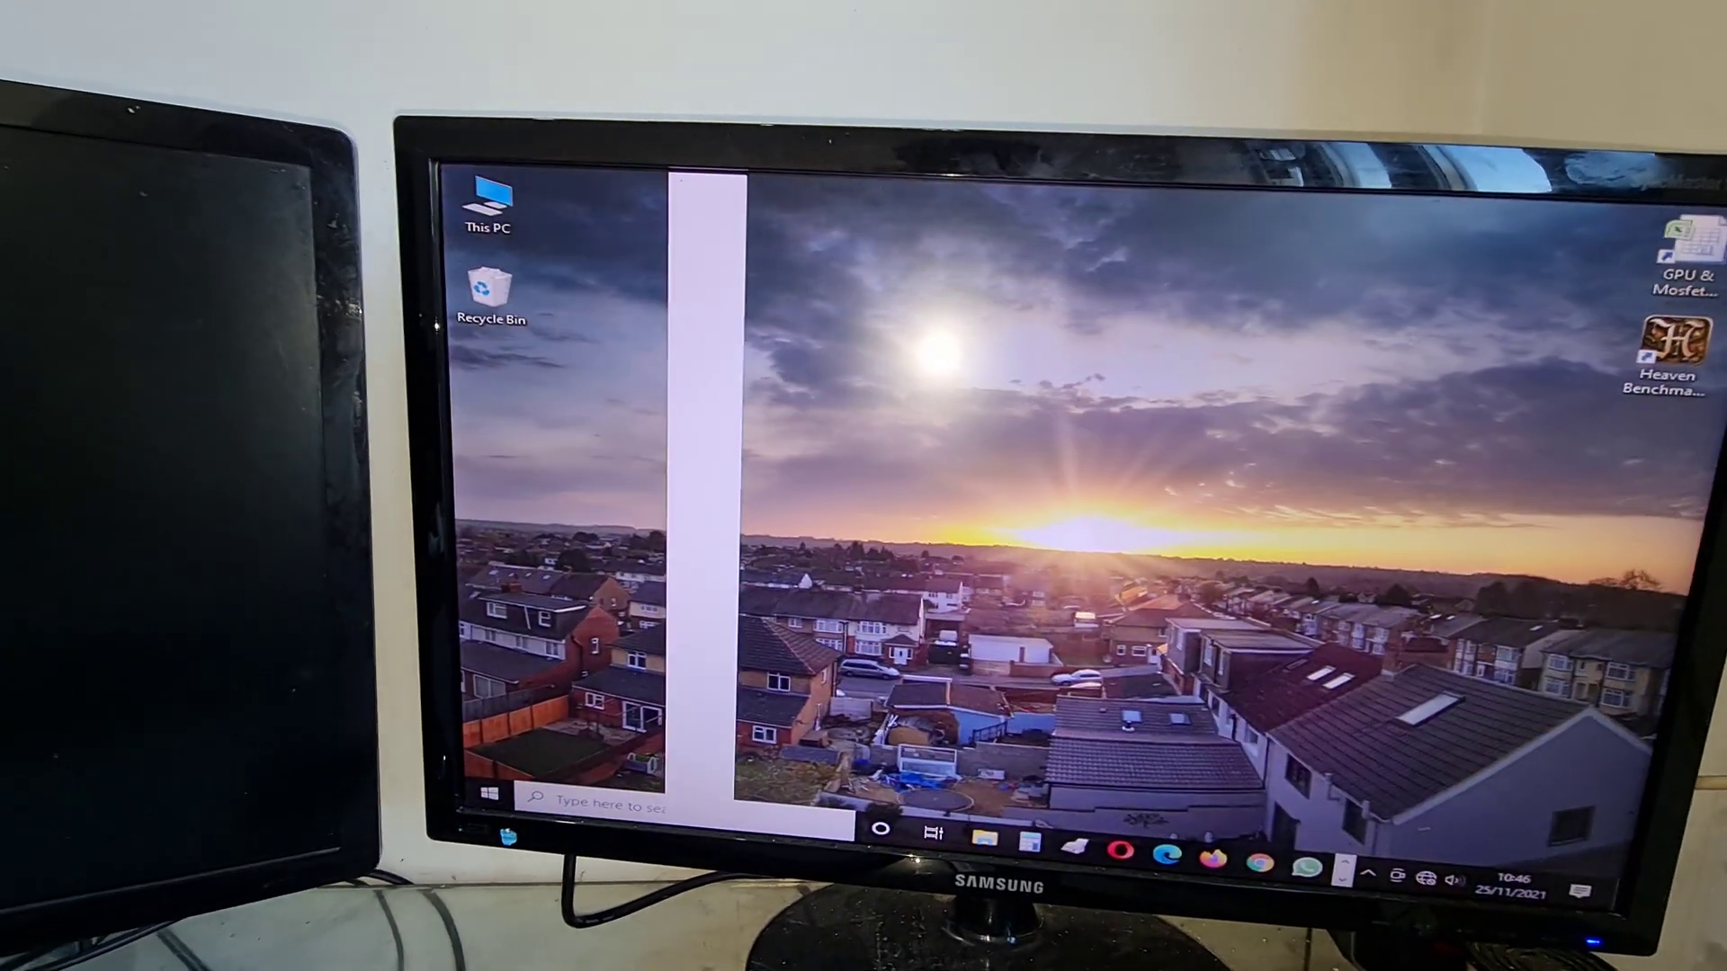